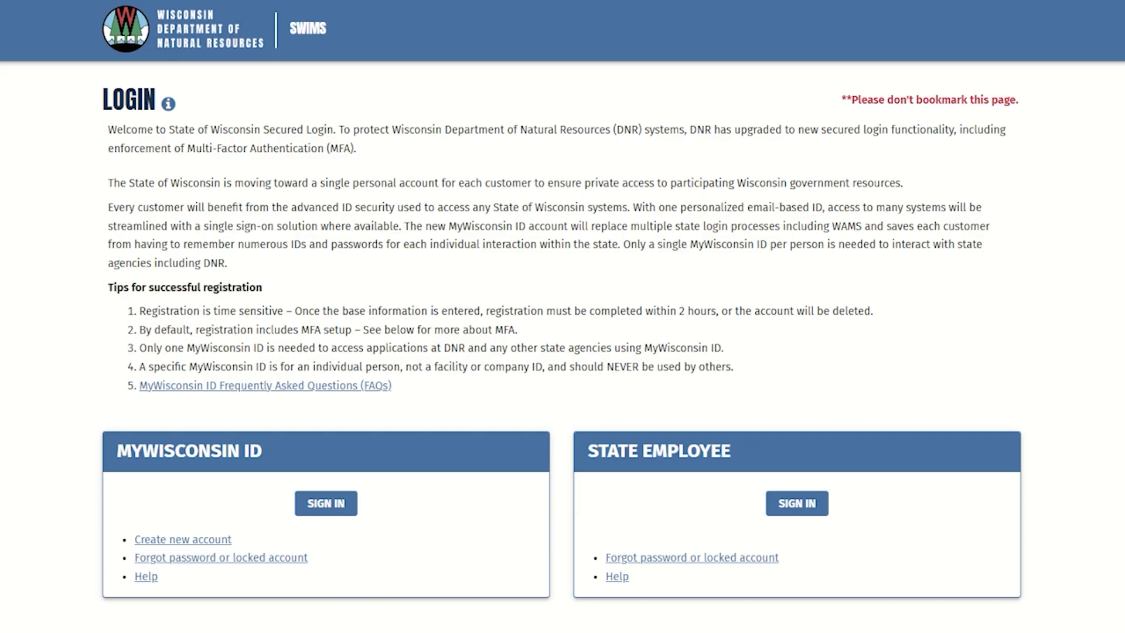
# Sign in with MyWisconsin ID using the prefilled e-mail address and enter the account password.
pyautogui.click(321, 511)
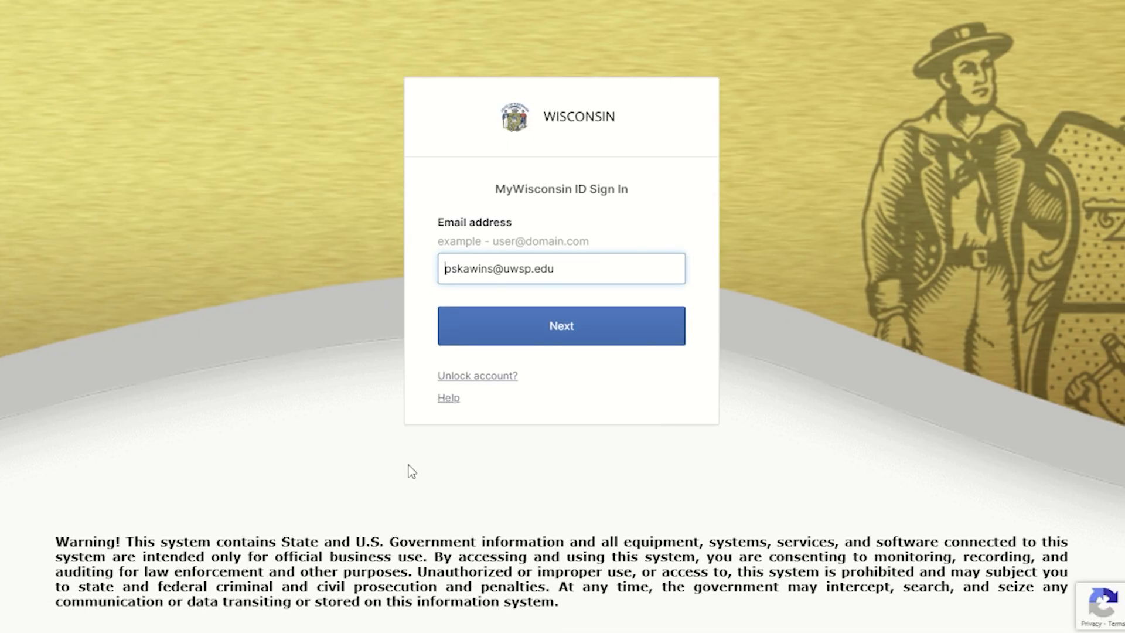
pyautogui.click(525, 332)
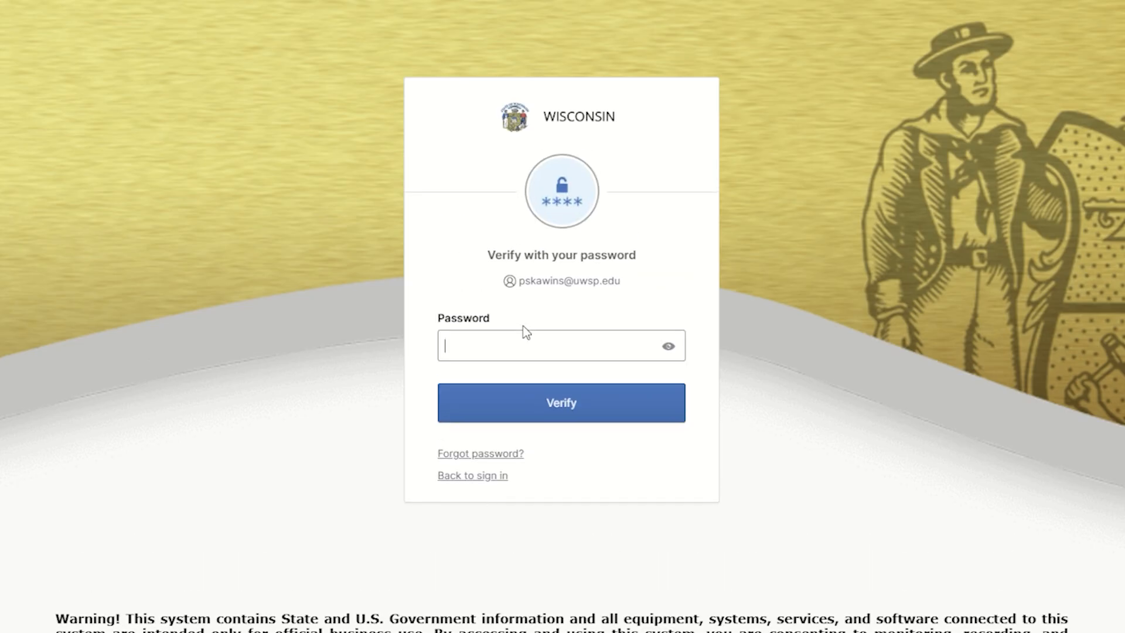
pyautogui.write('••••••••')
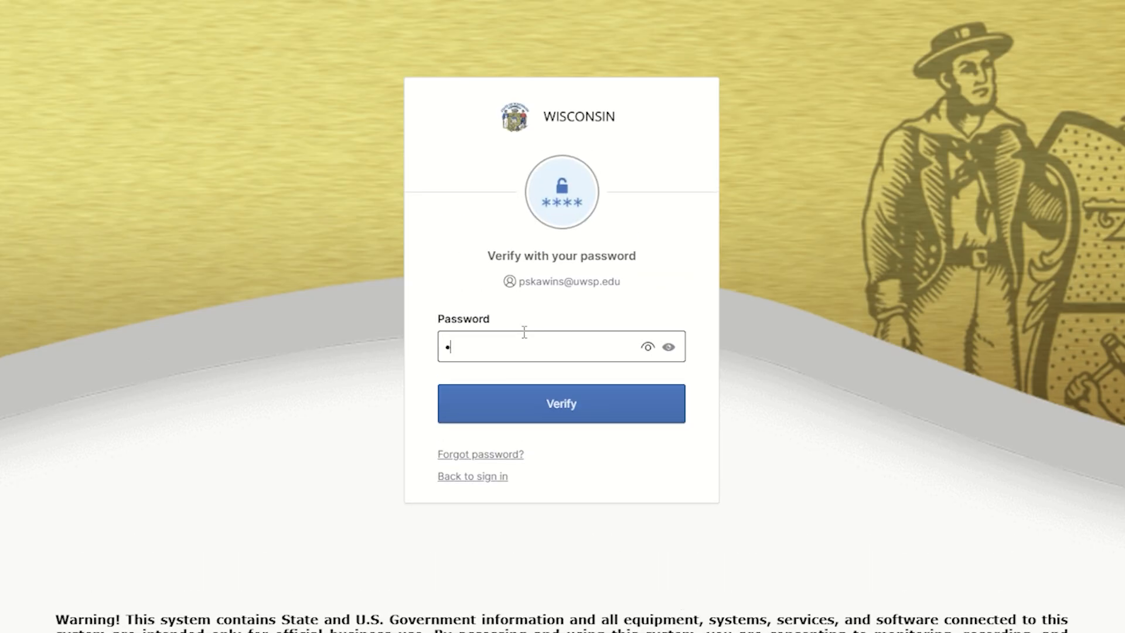
pyautogui.write('•••')
pyautogui.click(534, 402)
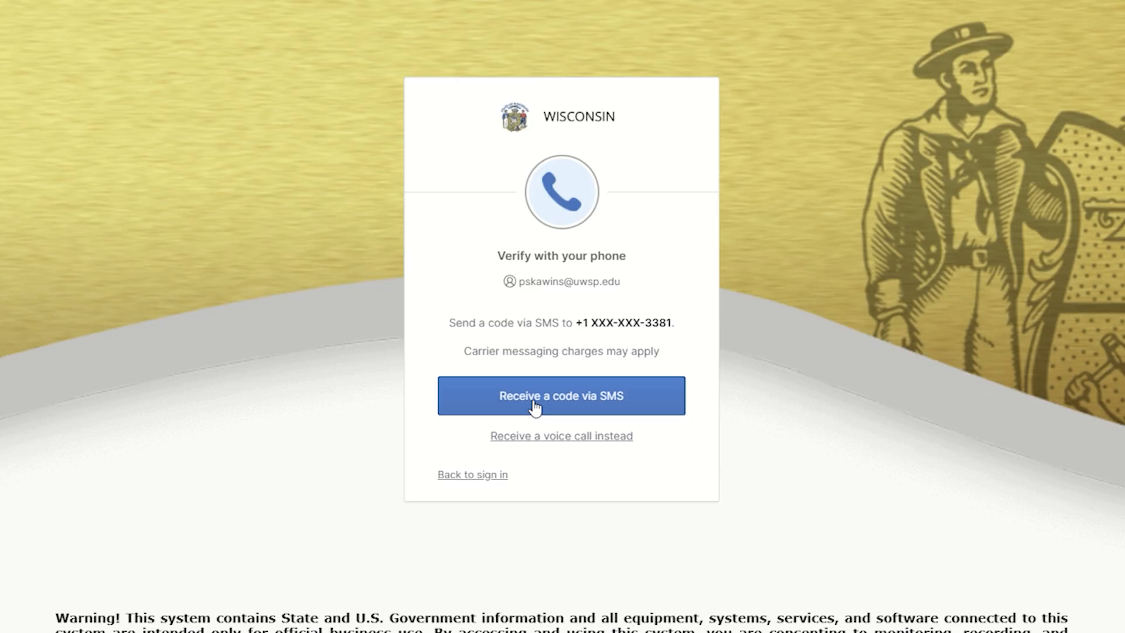
# Request a verification code via SMS, enter the received code and verify it to complete the sign-in.
pyautogui.click(533, 401)
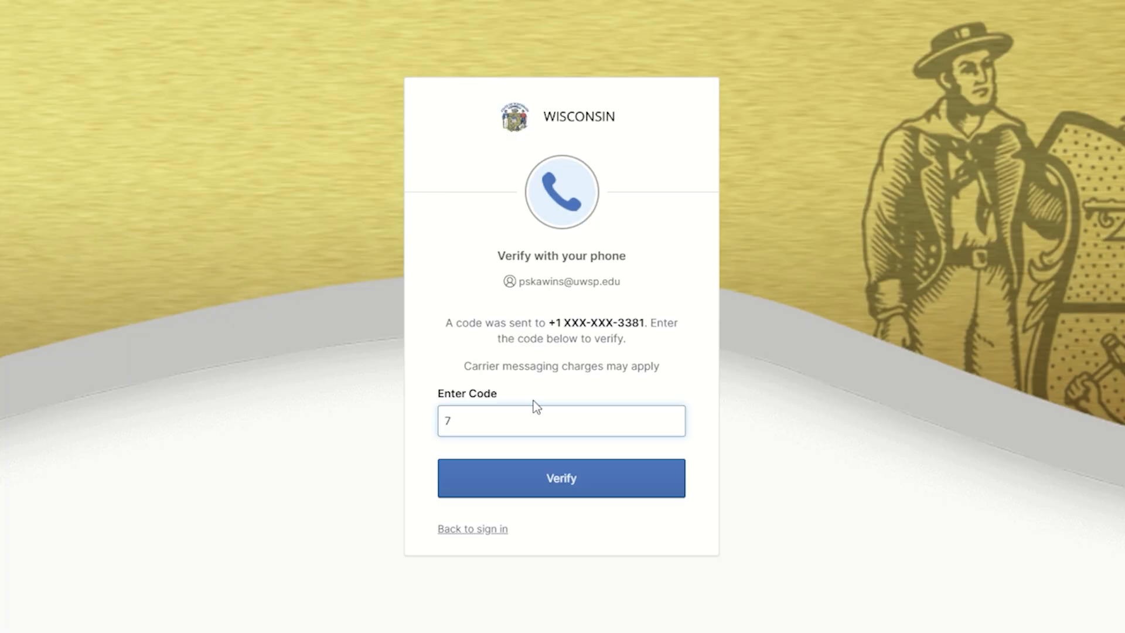
pyautogui.click(542, 491)
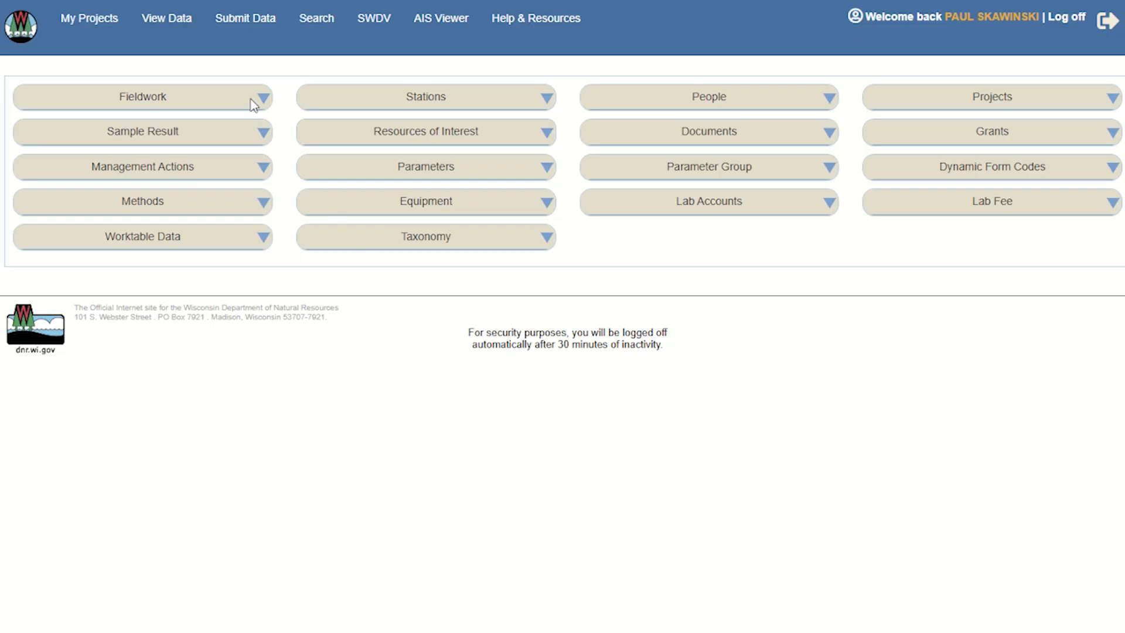
# Open the Create Monitoring Data form for submitting monitoring data.
pyautogui.click(228, 105)
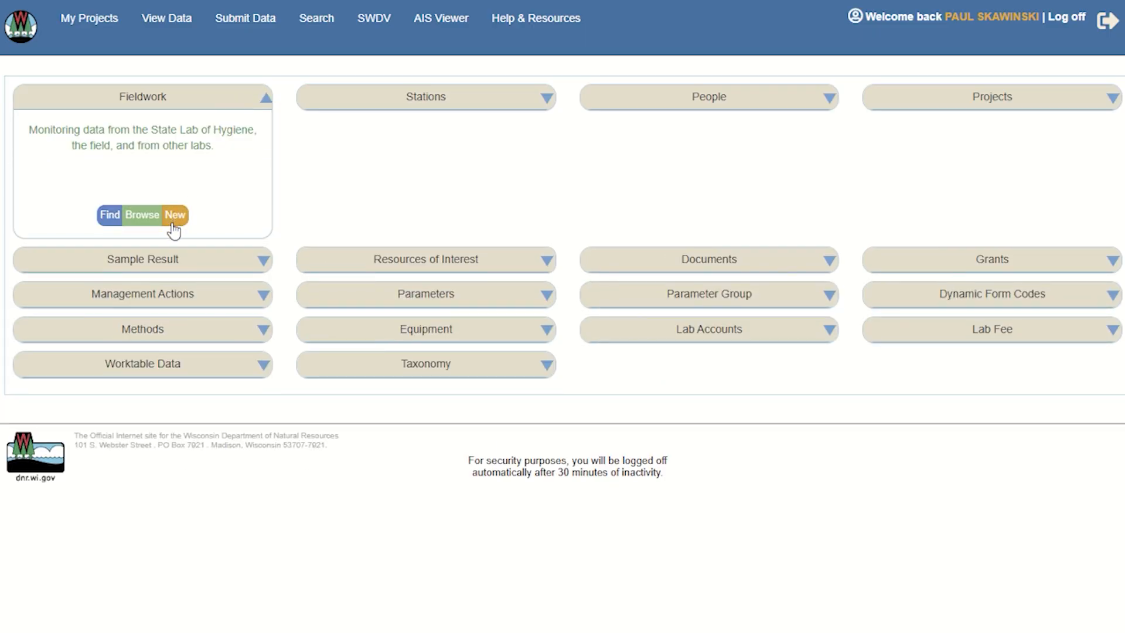
pyautogui.click(257, 20)
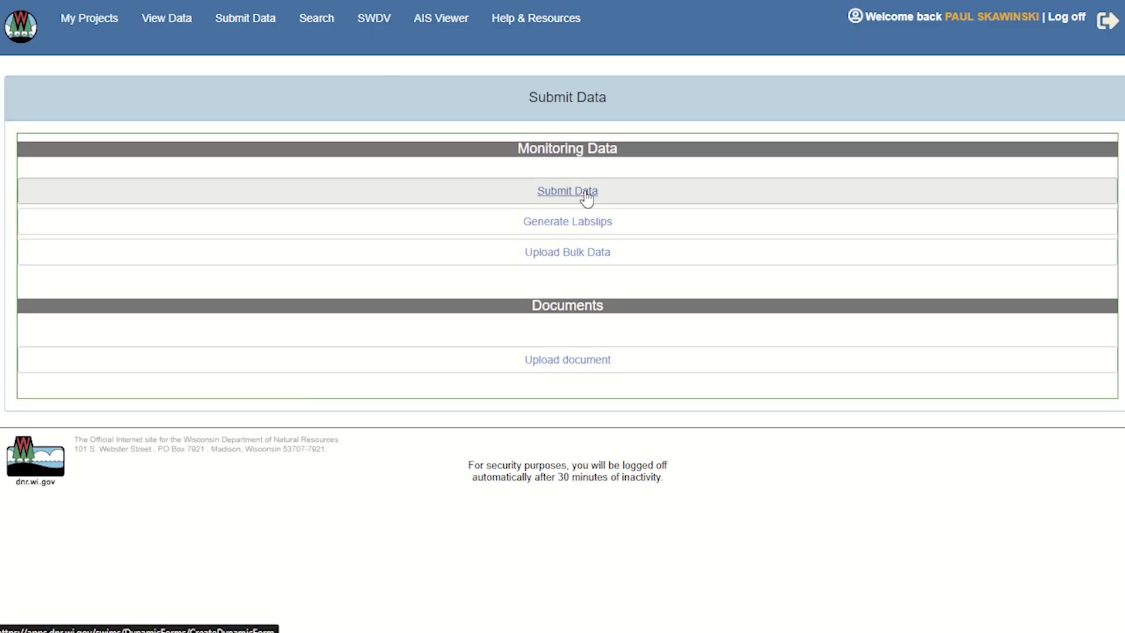
pyautogui.click(583, 192)
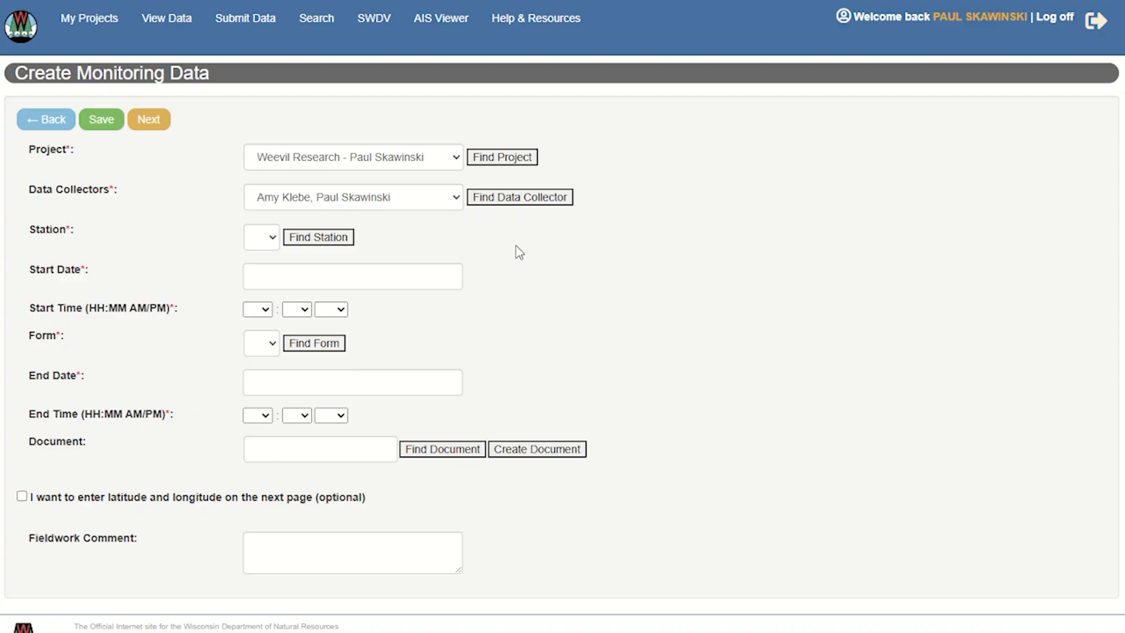
# Select the Citizen Lake Monitoring - Water Quality - Adams Lake - Deep Hole project and choose the single-person data collector entry.
pyautogui.click(456, 158)
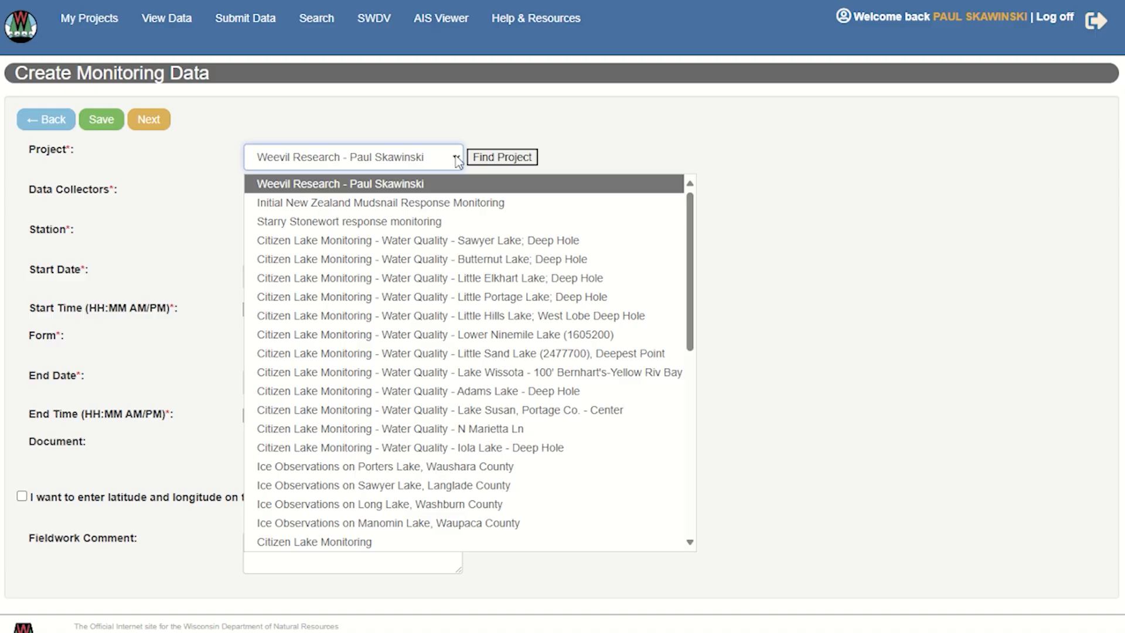
pyautogui.click(489, 394)
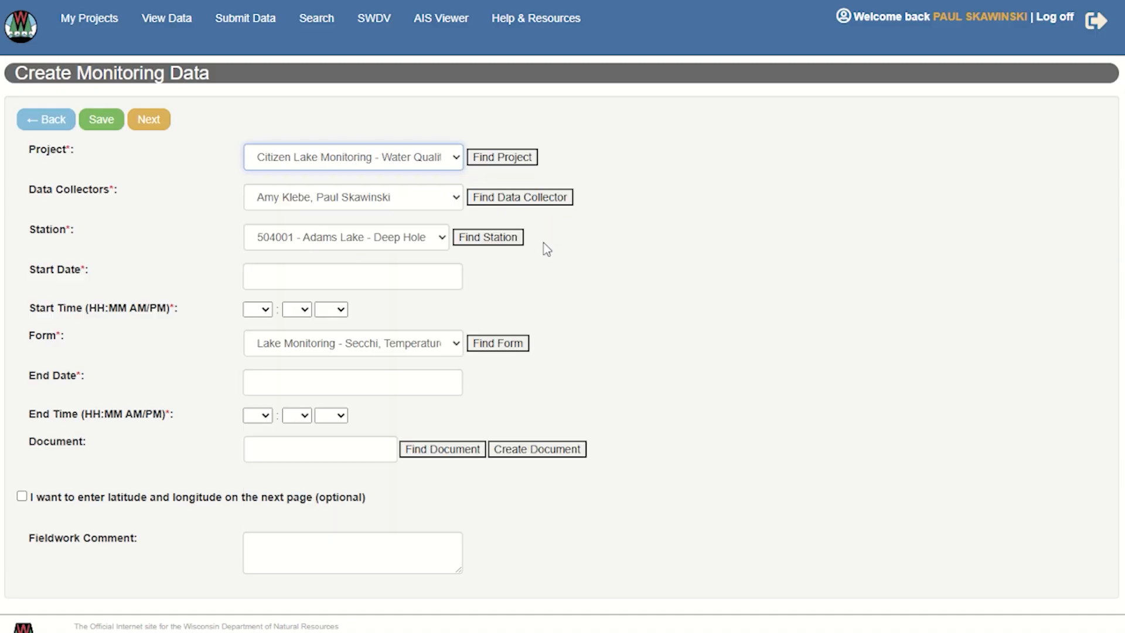
pyautogui.click(433, 200)
pyautogui.click(297, 332)
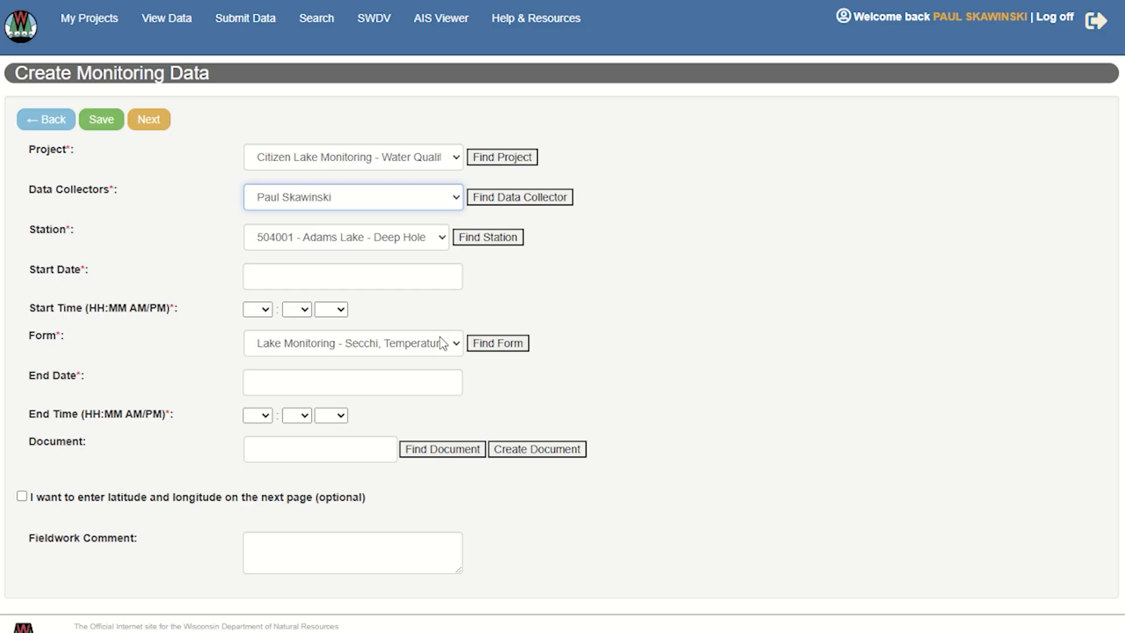
# Set the fieldwork start to 06/30/2025 at 12:00 PM and the end time's hour to 12.
pyautogui.click(337, 276)
pyautogui.write('06/30/2025')
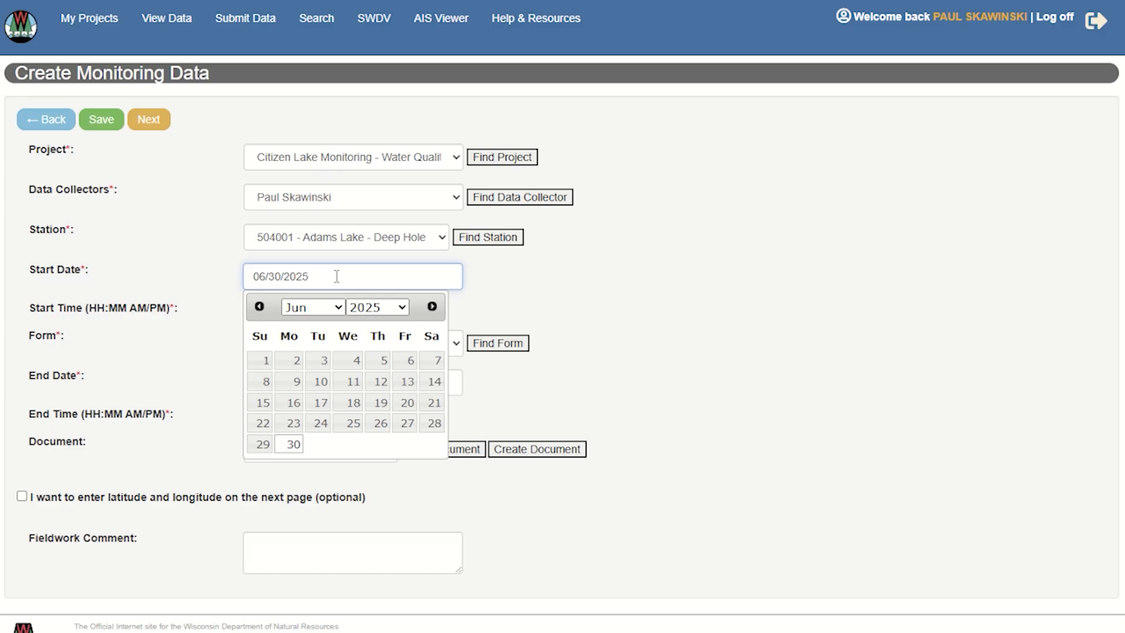
pyautogui.click(572, 313)
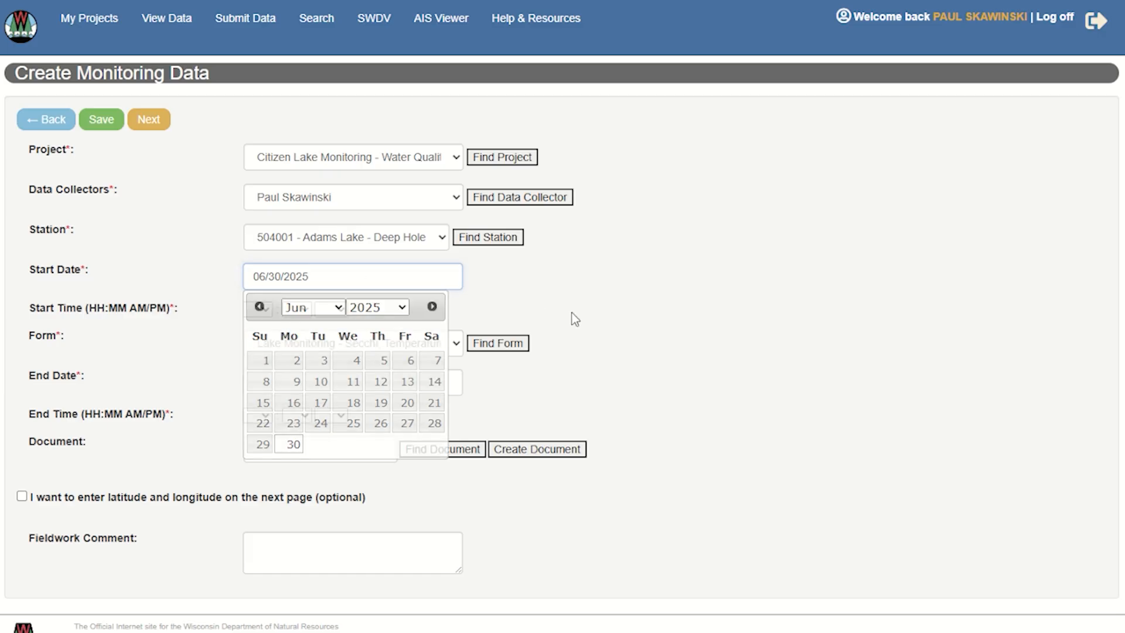
pyautogui.click(250, 314)
pyautogui.click(256, 348)
pyautogui.click(331, 309)
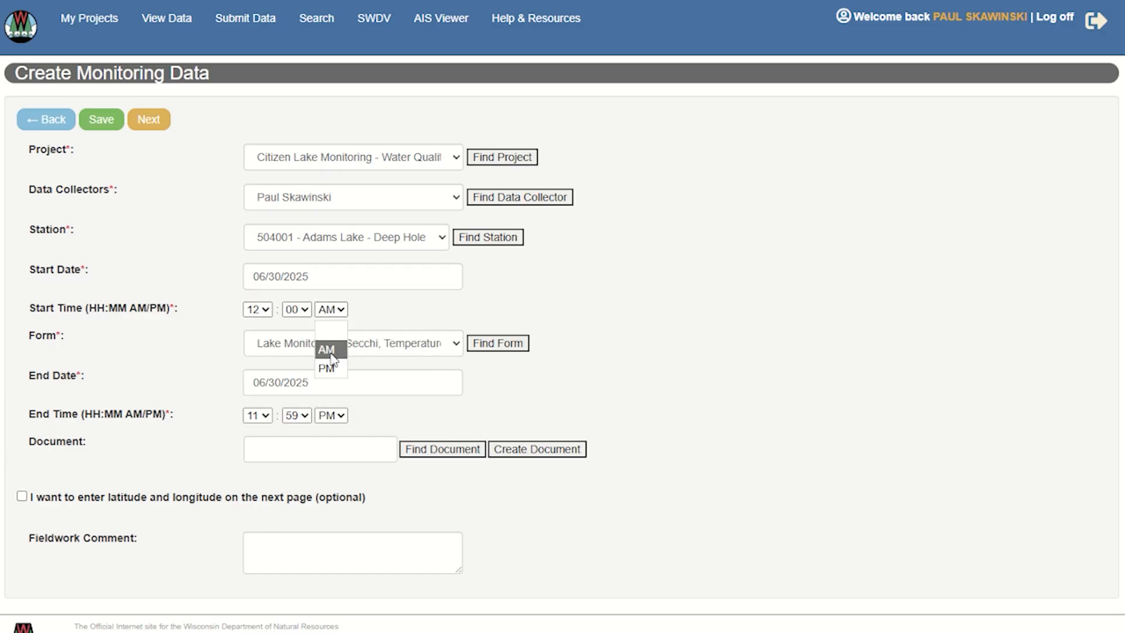
pyautogui.click(331, 363)
pyautogui.click(264, 416)
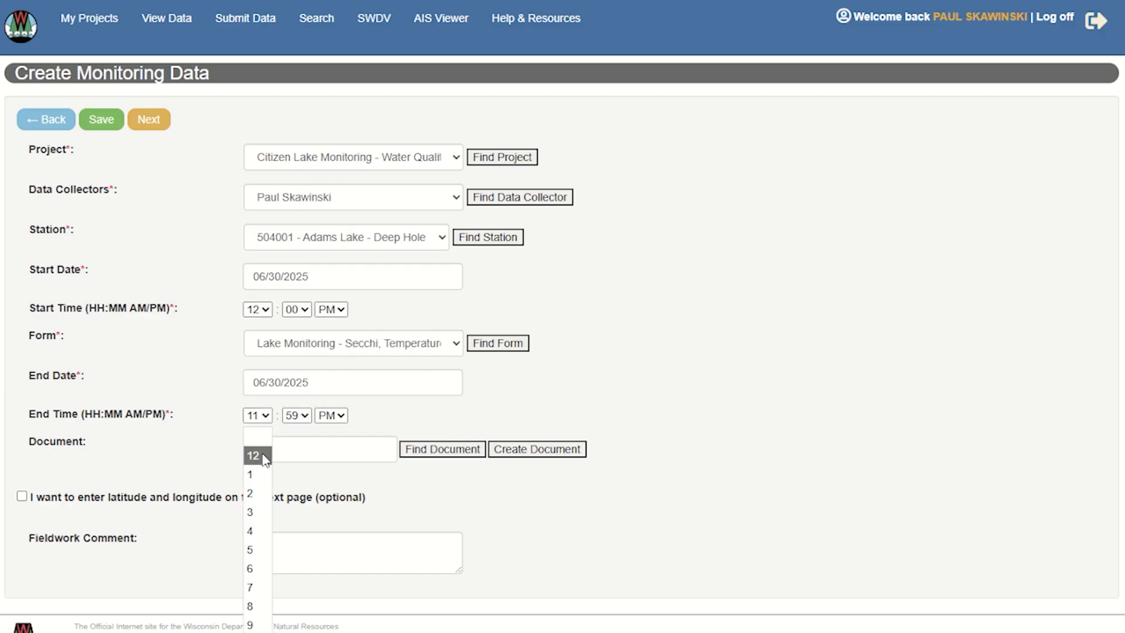
pyautogui.click(261, 456)
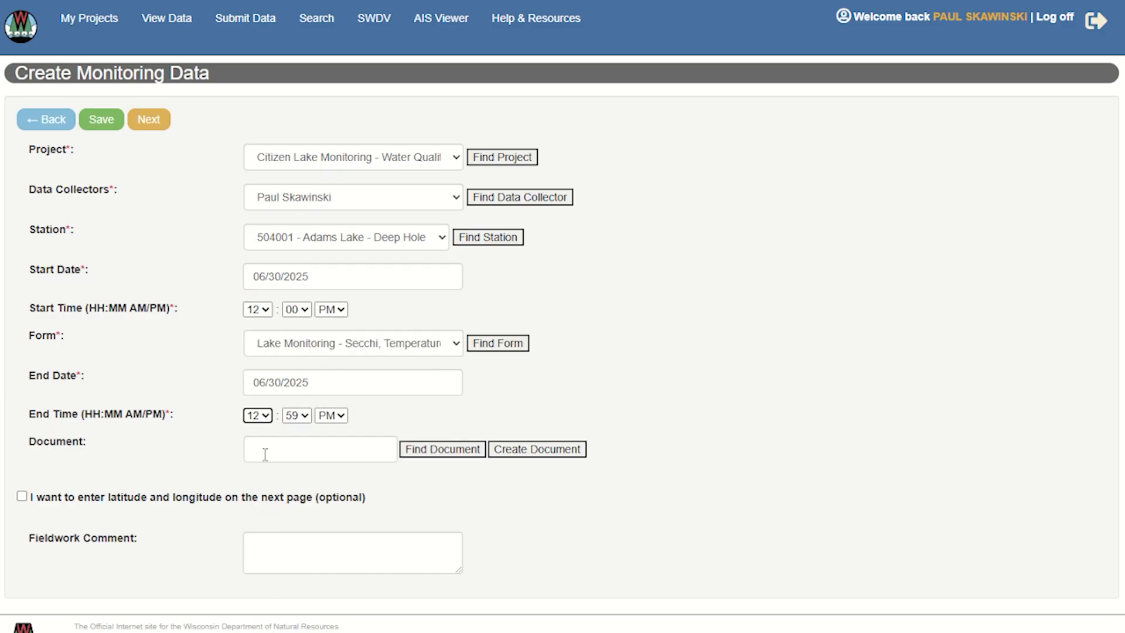
# Add the fieldwork comment "Heavy rainstorm yesterday, lots of boats on the lake today." and continue to the result form.
pyautogui.click(355, 451)
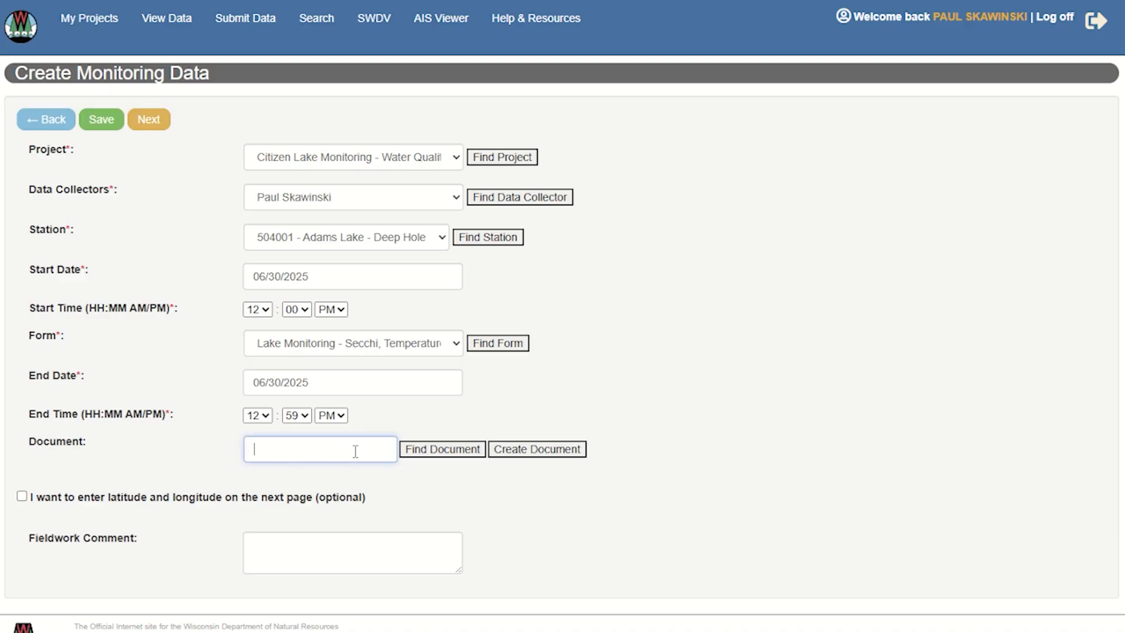
pyautogui.click(340, 545)
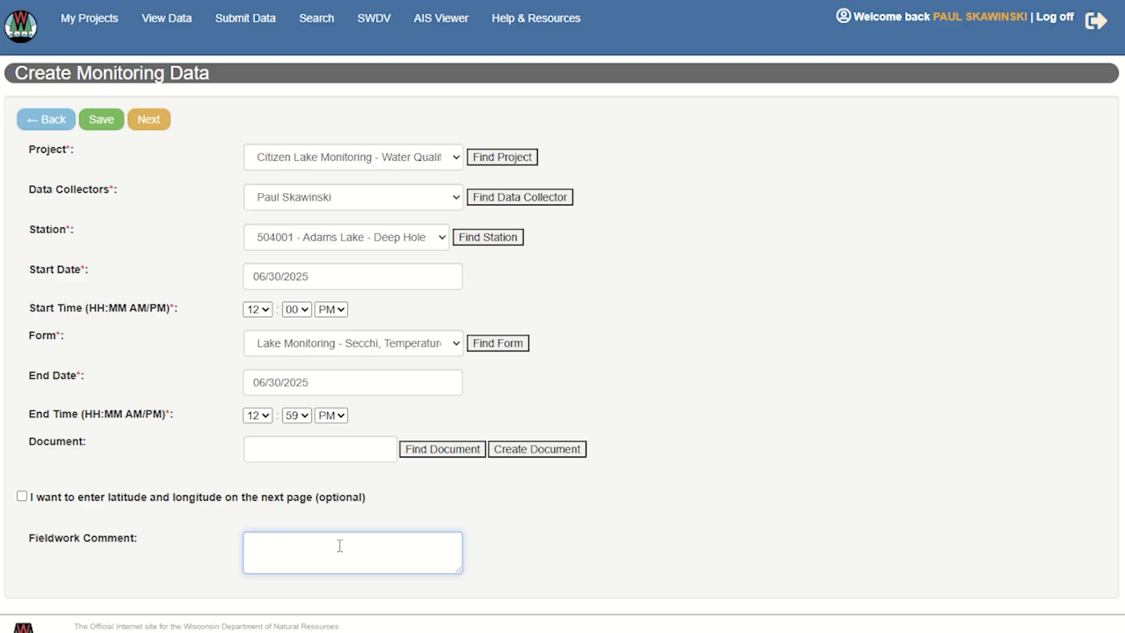
pyautogui.write('Heavy rainstorm yesterday, lots of boats on t')
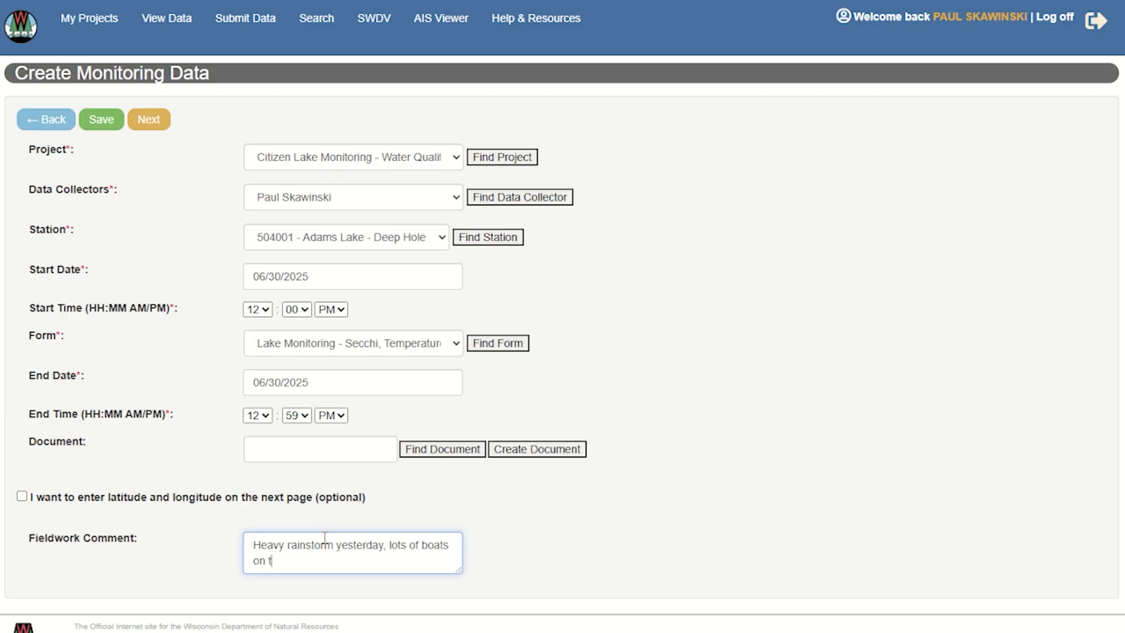
pyautogui.write('he lake today.')
pyautogui.click(148, 120)
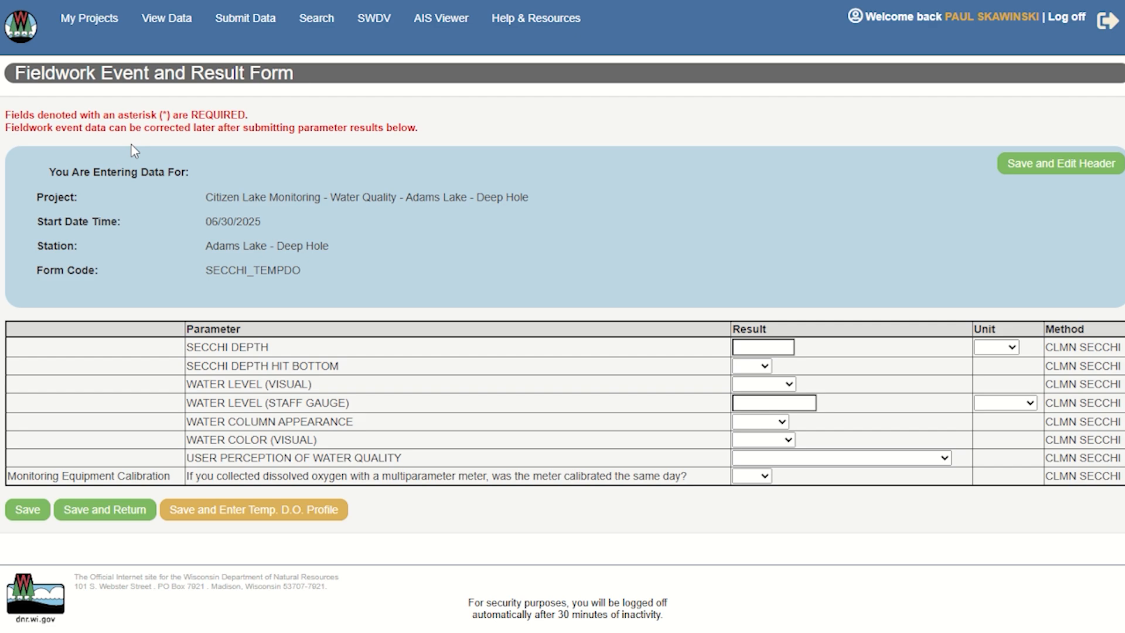
# Record a Secchi depth of 12.5 FEET and set Secchi depth hit bottom to NO.
pyautogui.click(780, 348)
pyautogui.write('12.5')
pyautogui.click(996, 347)
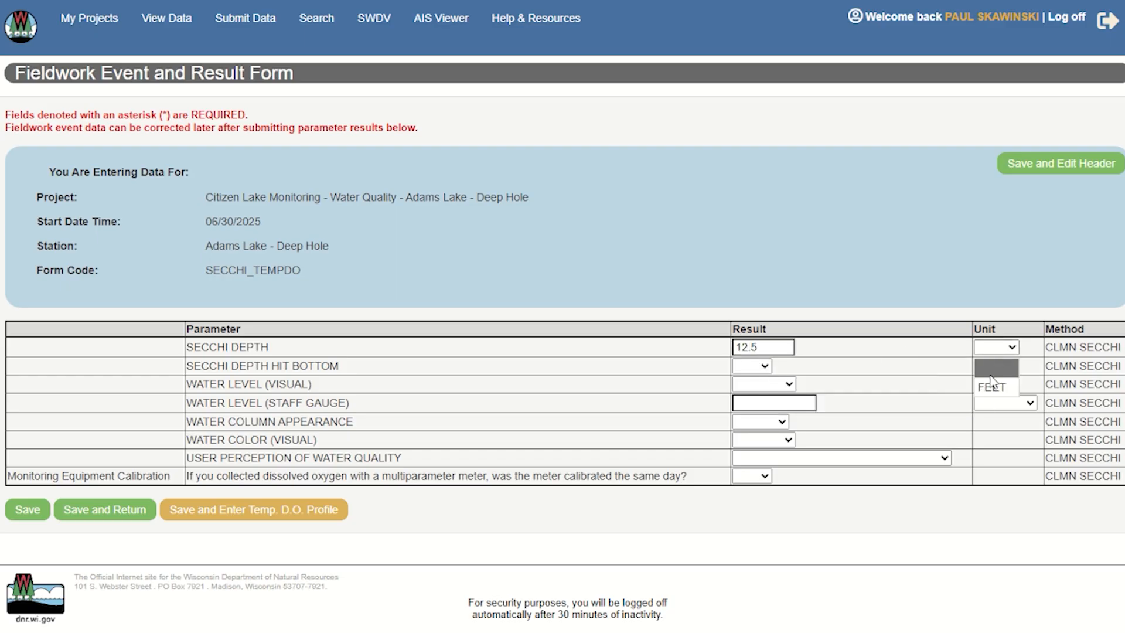
pyautogui.click(994, 382)
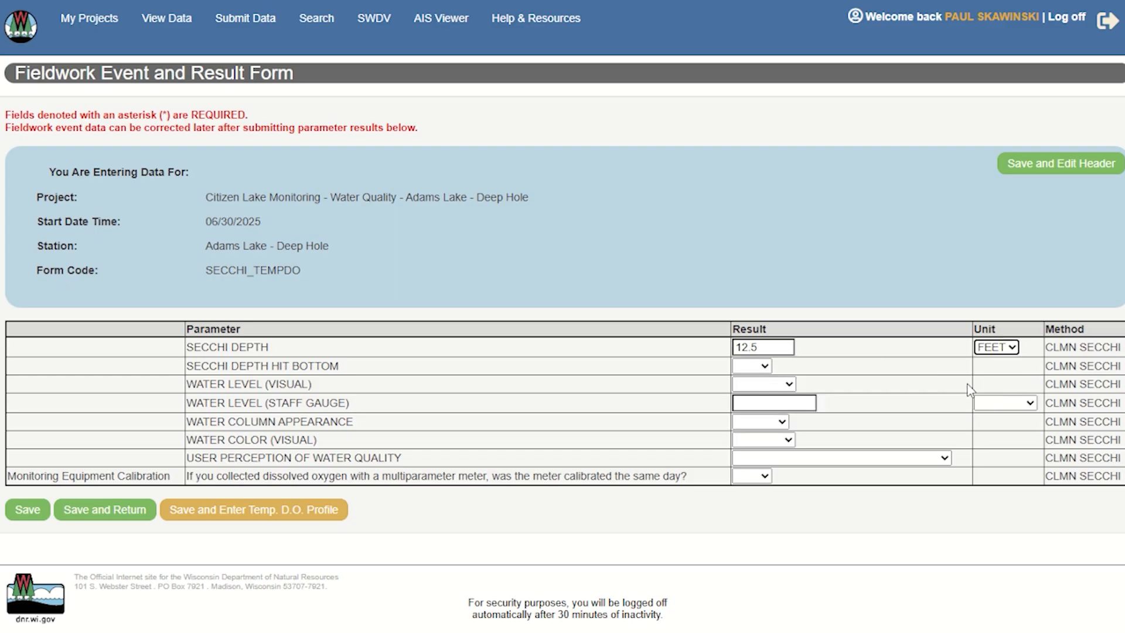
pyautogui.click(764, 367)
pyautogui.click(745, 407)
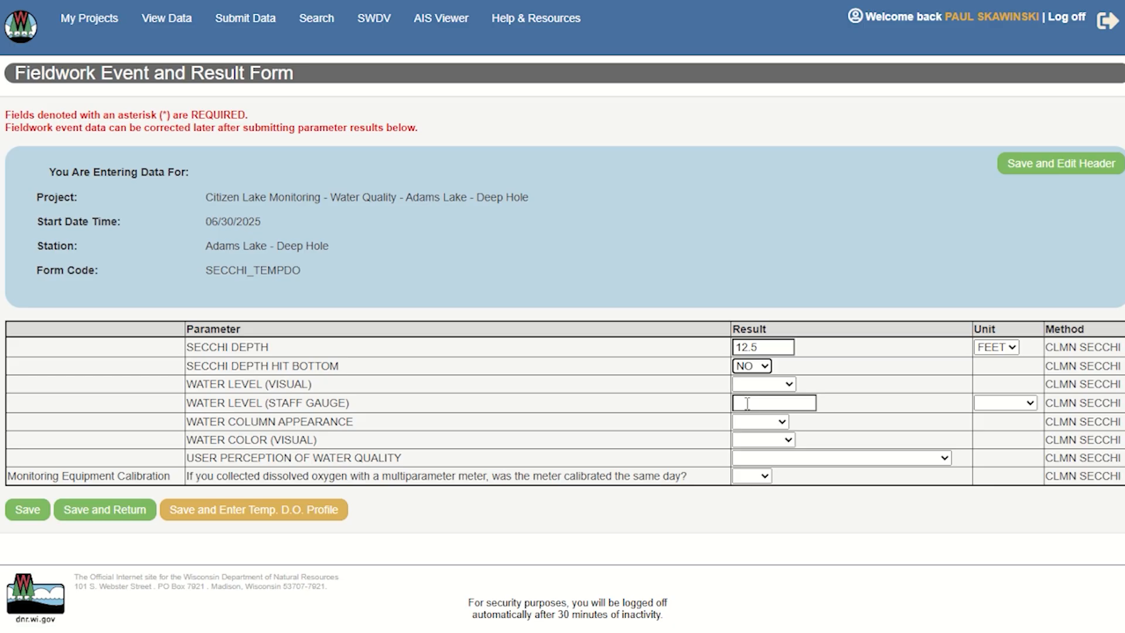
# Record the visual water level as NORMAL, the water column appearance as CLEAR and the water color as BLUE.
pyautogui.click(790, 385)
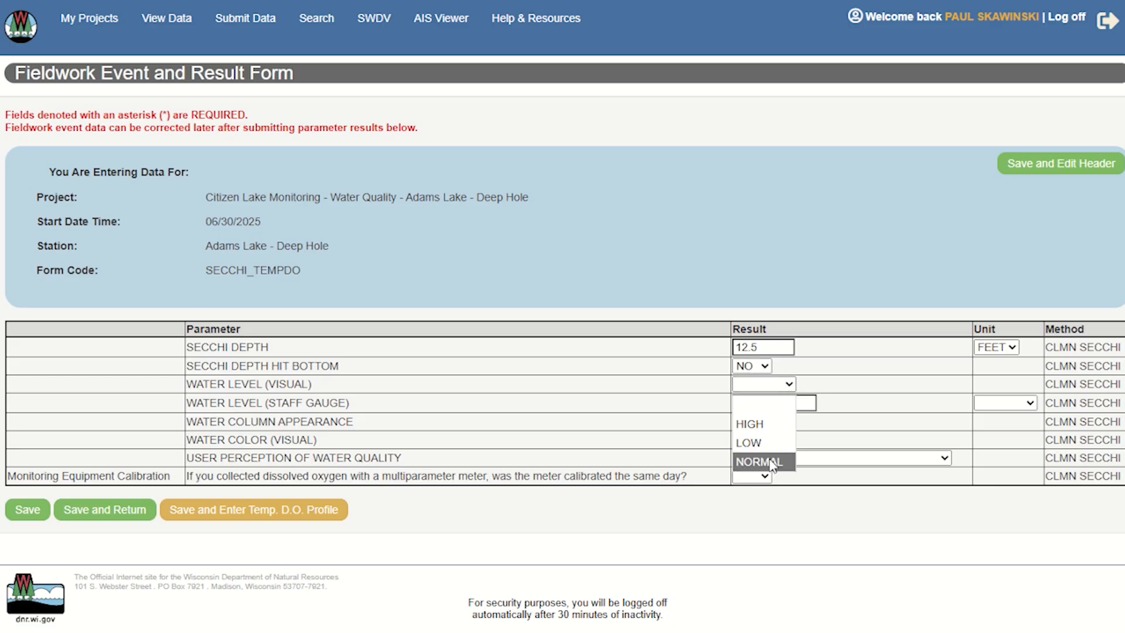
pyautogui.click(762, 461)
pyautogui.click(809, 403)
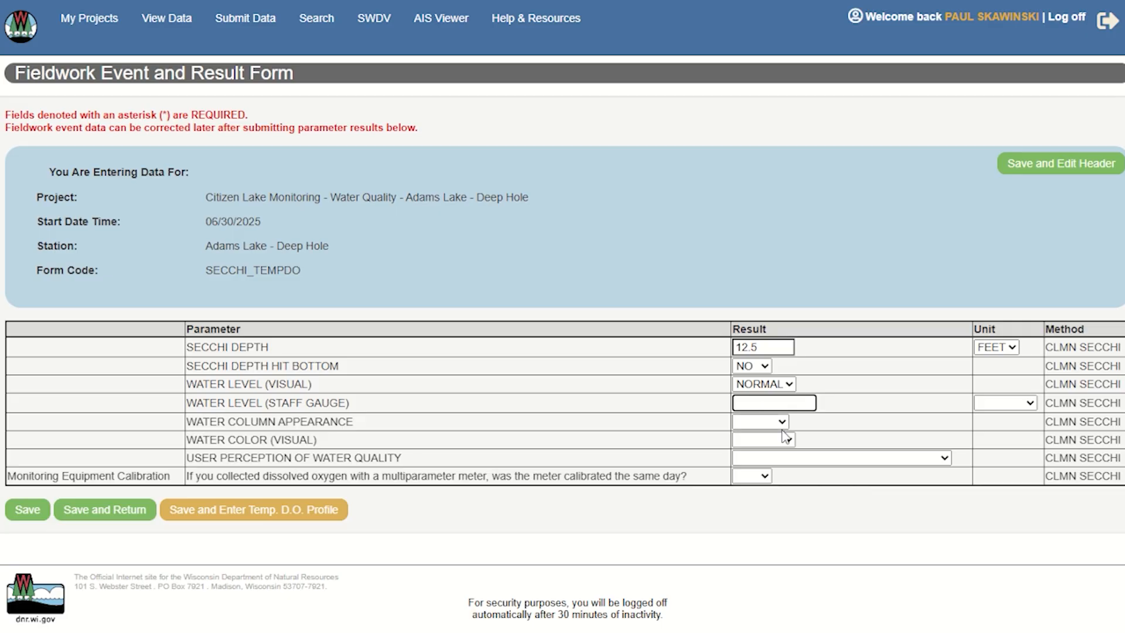
pyautogui.click(762, 421)
pyautogui.click(773, 455)
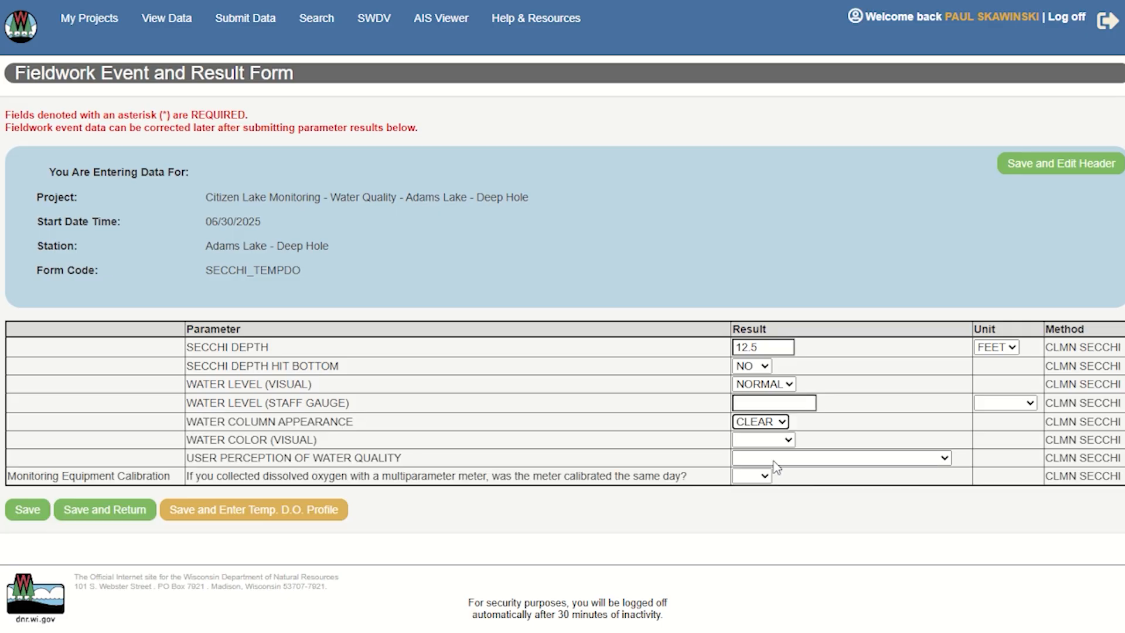
pyautogui.click(776, 441)
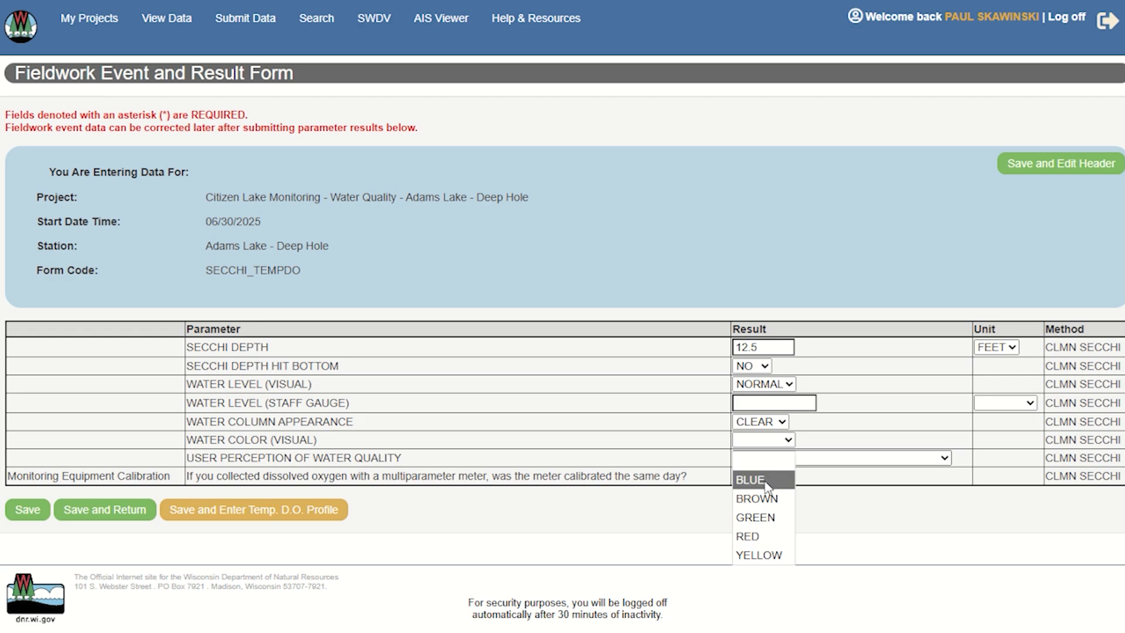
pyautogui.click(762, 479)
# Rate the user perception of water quality as 2-Very minor aesthetic problems and answer YES to same-day meter calibration.
pyautogui.click(796, 459)
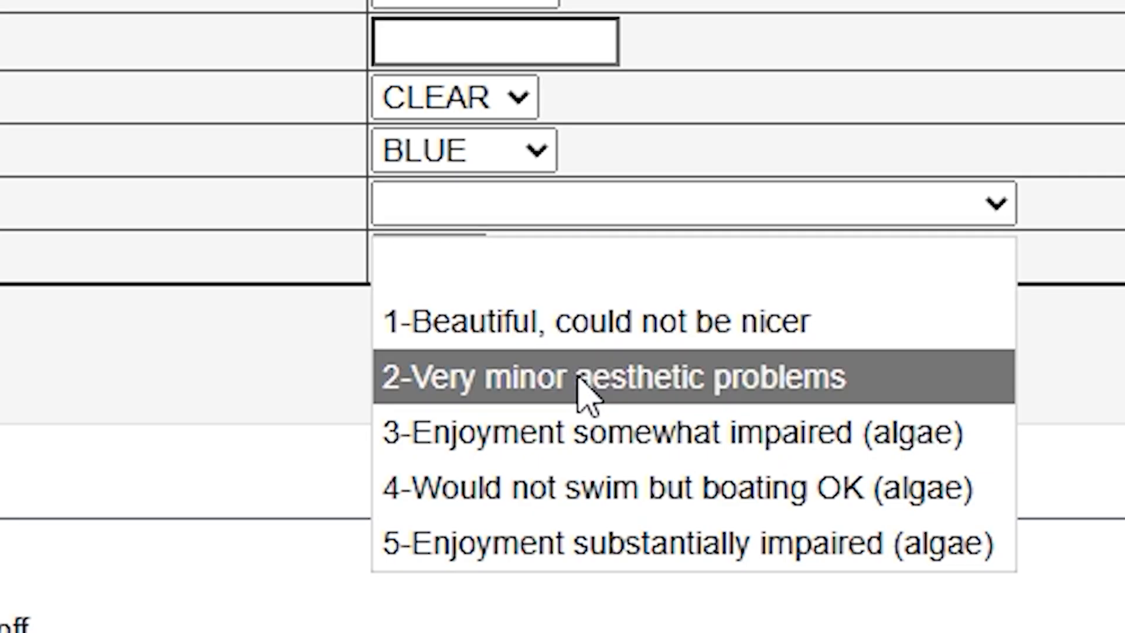
pyautogui.click(582, 389)
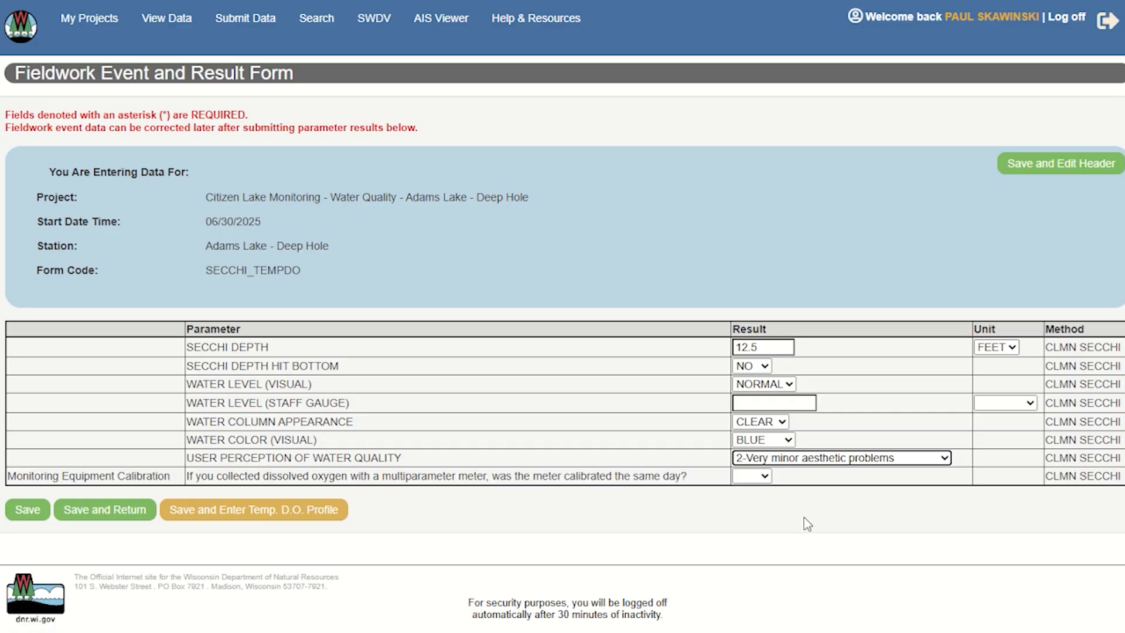
pyautogui.click(764, 476)
pyautogui.click(756, 534)
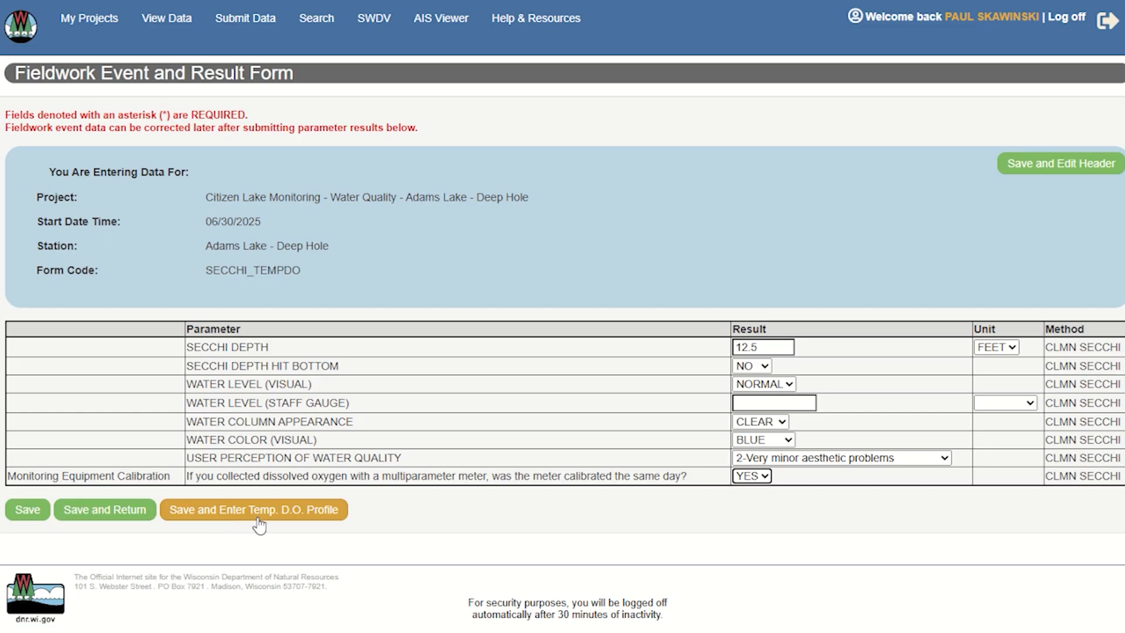
# Save the results, continue to the temperature and D.O. profile, and set its units to FEET, DEGREES F and MG/L.
pyautogui.click(316, 527)
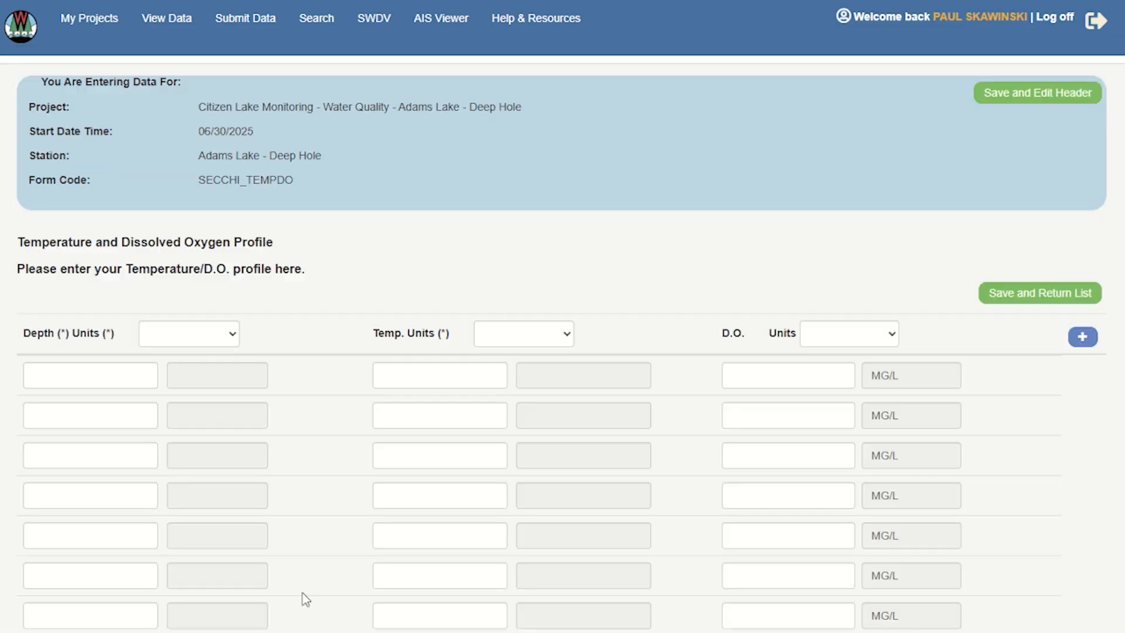
pyautogui.click(234, 336)
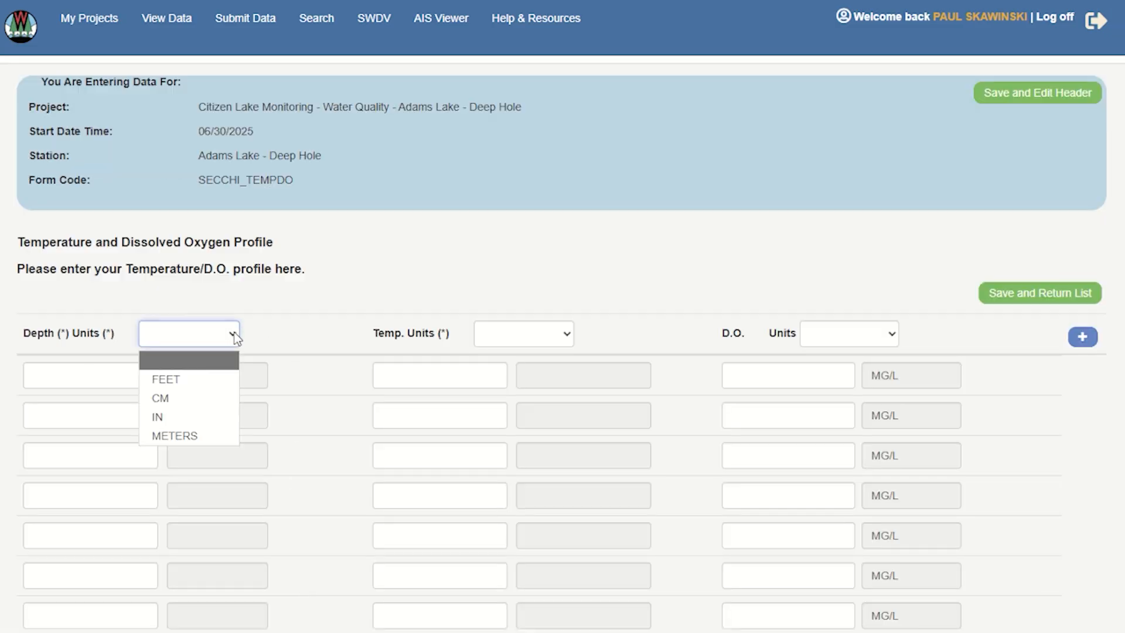
pyautogui.click(175, 381)
pyautogui.click(501, 337)
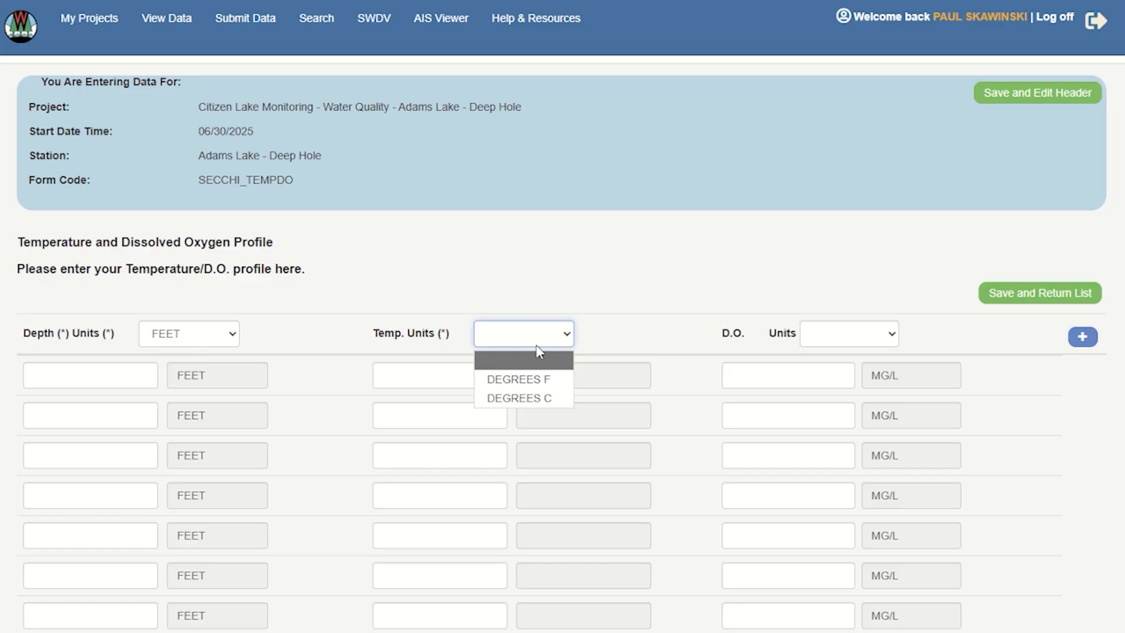
pyautogui.click(525, 377)
pyautogui.click(846, 335)
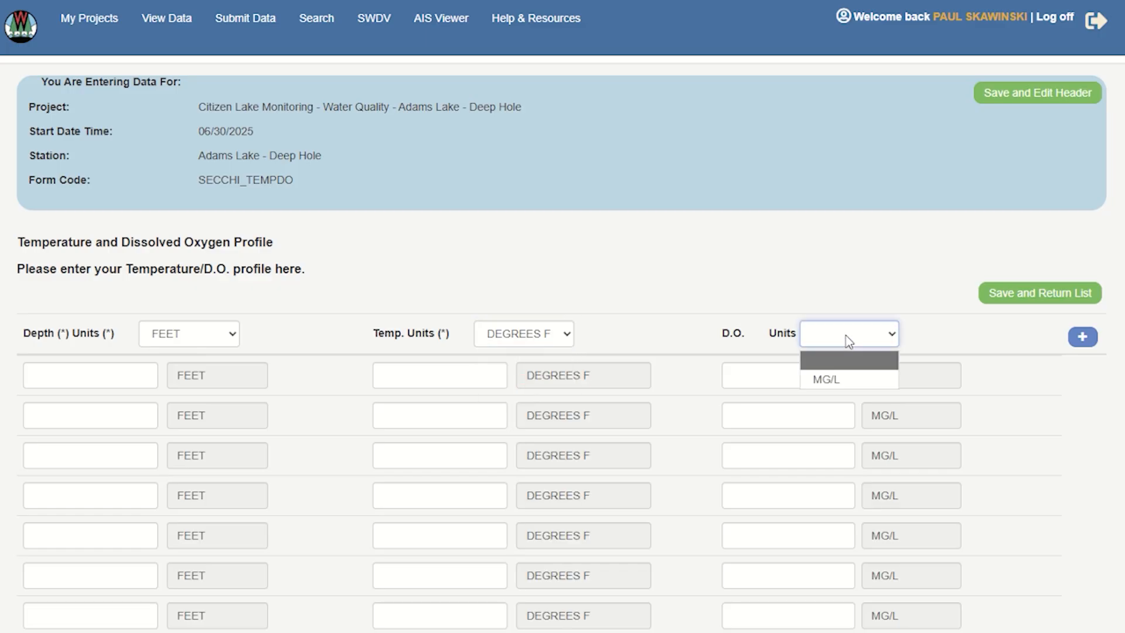
pyautogui.click(832, 381)
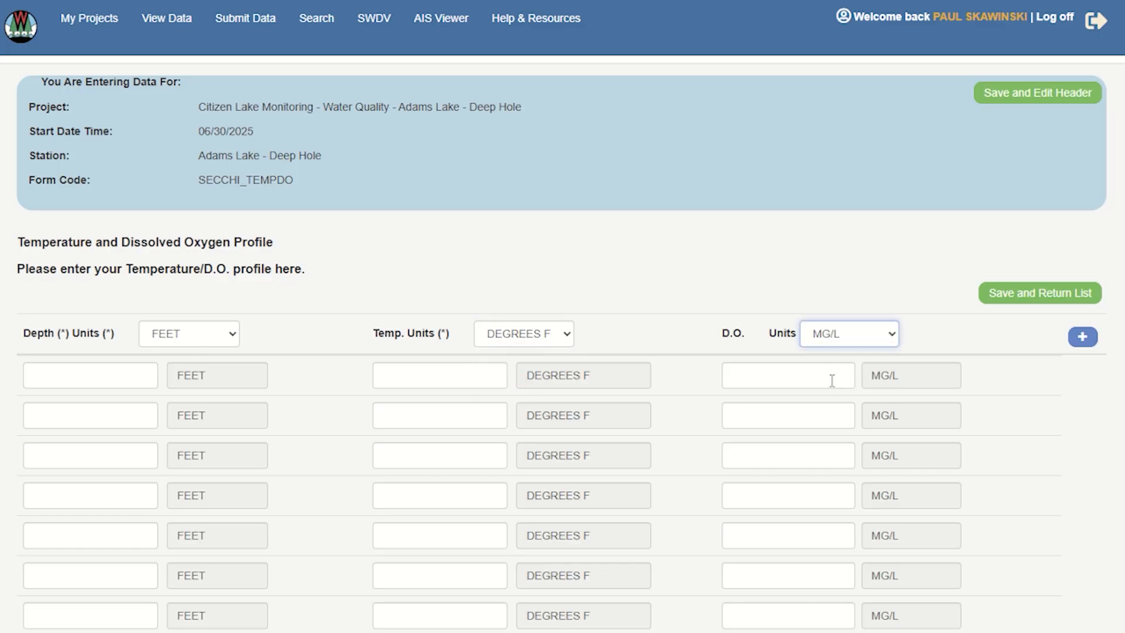
# Enter the first profile reading: depth 3 feet, temperature 71.8 degrees F and dissolved oxygen 11.9 mg/L.
pyautogui.click(96, 375)
pyautogui.write('3')
pyautogui.press('Tab')
pyautogui.write('71.8')
pyautogui.press('Tab')
pyautogui.write('11.9')
# Enter the second profile reading: depth 6 feet, temperature 71.4 degrees F and dissolved oxygen 11.4 mg/L.
pyautogui.press('Tab')
pyautogui.write('6')
pyautogui.press('Tab')
pyautogui.press('Tab')
pyautogui.write('71.4')
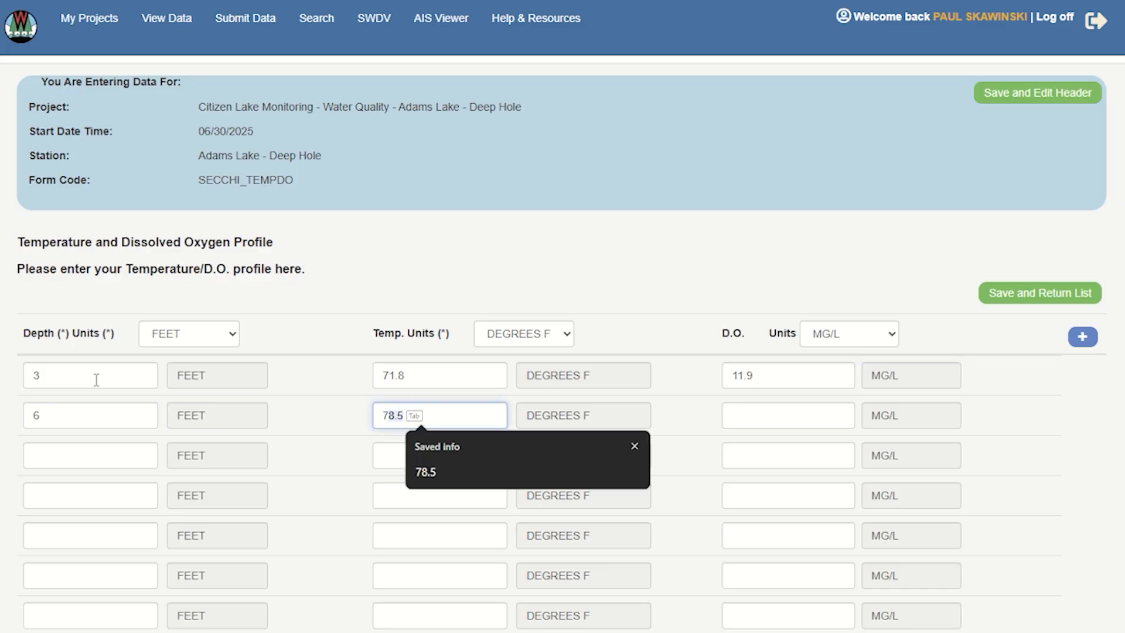
# Enter the third profile reading: depth 9 feet, temperature 71.4 degrees F and dissolved oxygen 11.9 mg/L.
pyautogui.press('Tab')
pyautogui.press('Tab')
pyautogui.write('11.4')
pyautogui.press('Tab')
pyautogui.press('Tab')
pyautogui.write('9')
# Enter the fourth profile reading: depth 12 feet, temperature 71.1 degrees F and dissolved oxygen 10.4 mg/L.
pyautogui.press('Tab')
pyautogui.press('Tab')
pyautogui.press('Tab')
pyautogui.write('11.9')
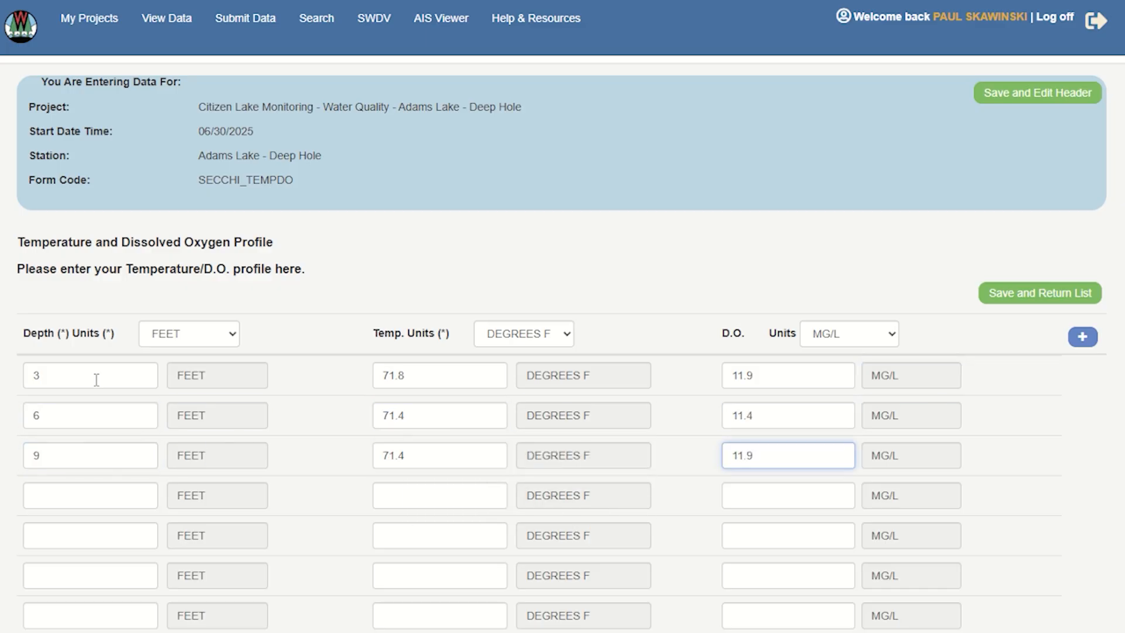
# Enter the fifth profile reading: depth 15 feet, temperature 70.2 degrees F and dissolved oxygen 9.8 mg/L.
pyautogui.press('Tab')
pyautogui.press('Tab')
pyautogui.write('12')
pyautogui.press('Tab')
pyautogui.press('Tab')
pyautogui.write('71.1')
pyautogui.press('Tab')
pyautogui.press('Tab')
pyautogui.write('10.4')
pyautogui.press('Tab')
pyautogui.press('Tab')
pyautogui.write('15')
pyautogui.press('Tab')
pyautogui.press('Tab')
pyautogui.write('70.2')
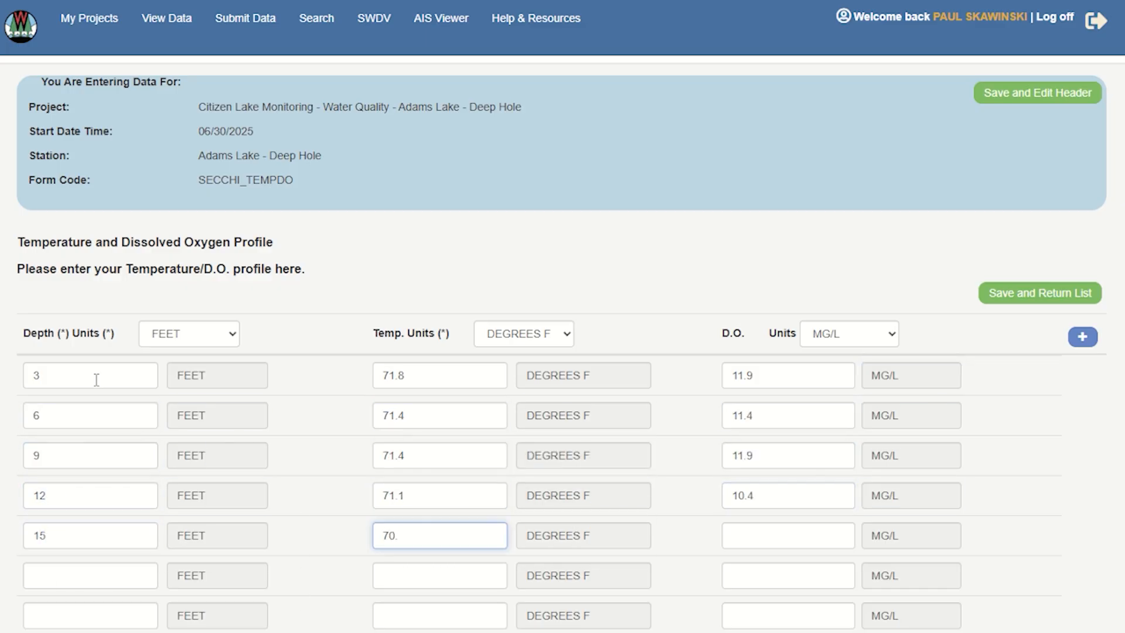
pyautogui.press('Tab')
pyautogui.press('Tab')
pyautogui.write('9.8')
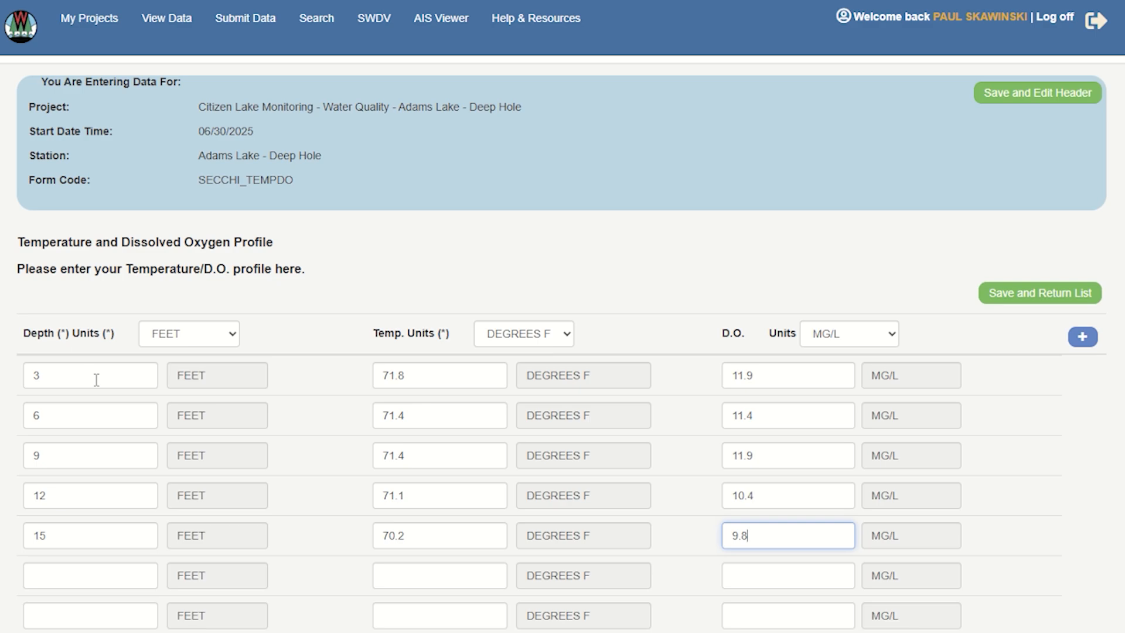
# Add two extra blank rows to the profile table, and save the profile to return to the monitoring data list.
pyautogui.scroll(-4, 879, 459)
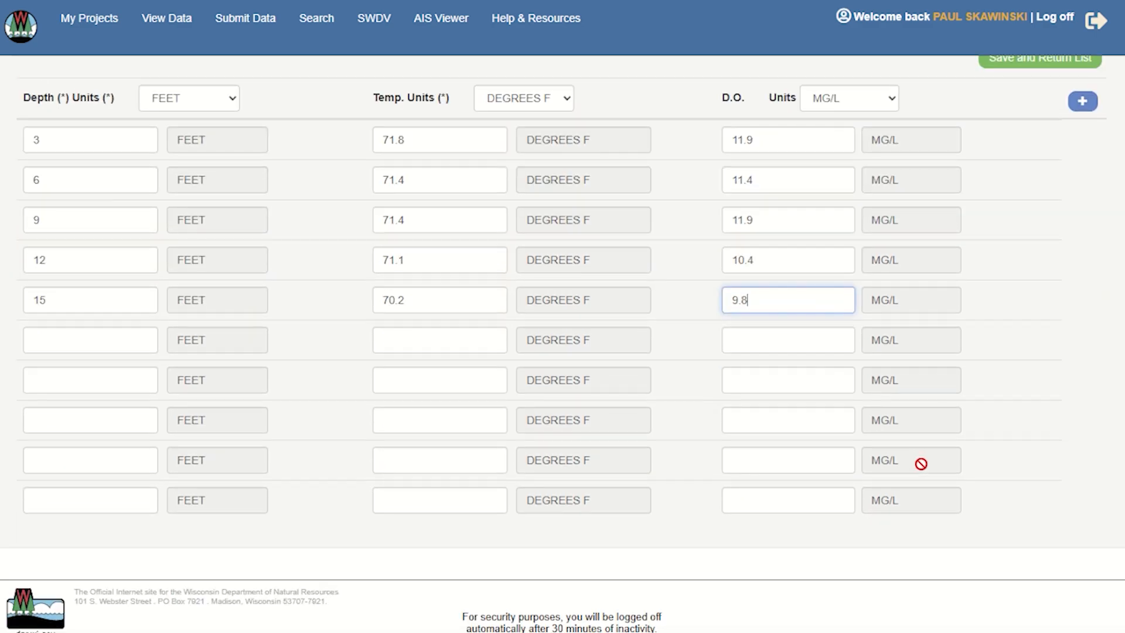
pyautogui.scroll(1, 921, 463)
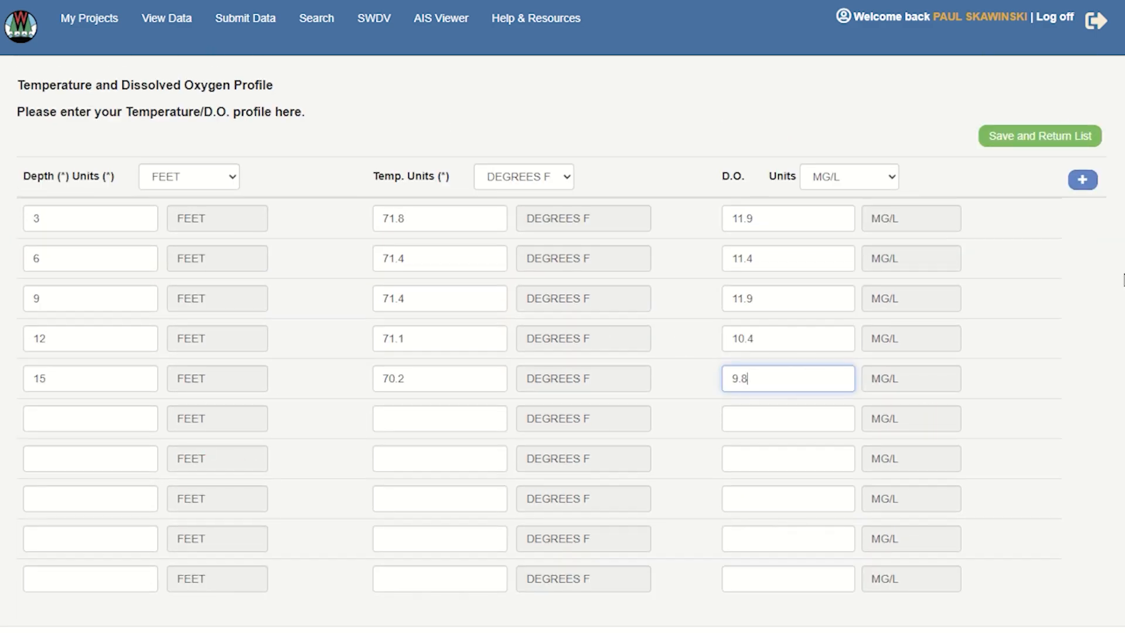
pyautogui.click(1085, 180)
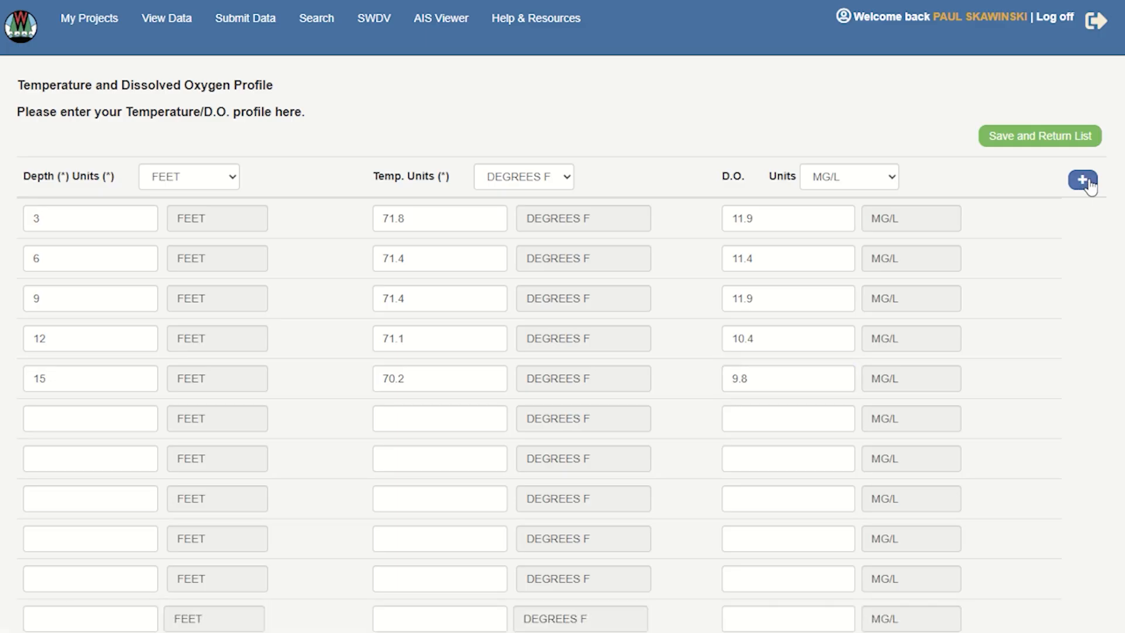
pyautogui.scroll(-3, 1030, 296)
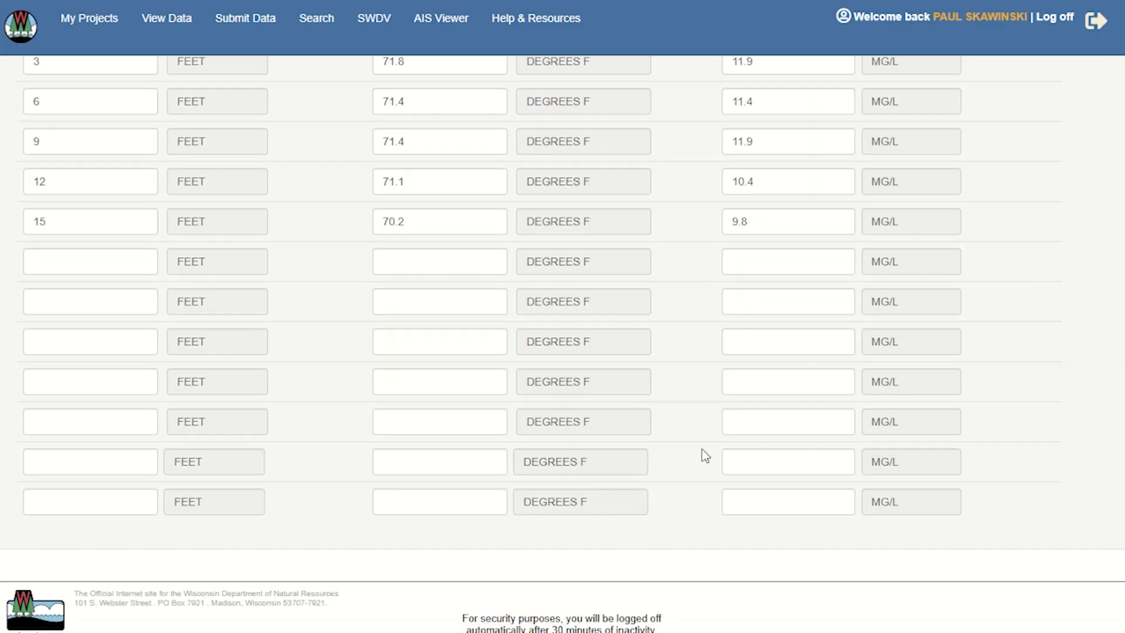
pyautogui.scroll(3, 976, 368)
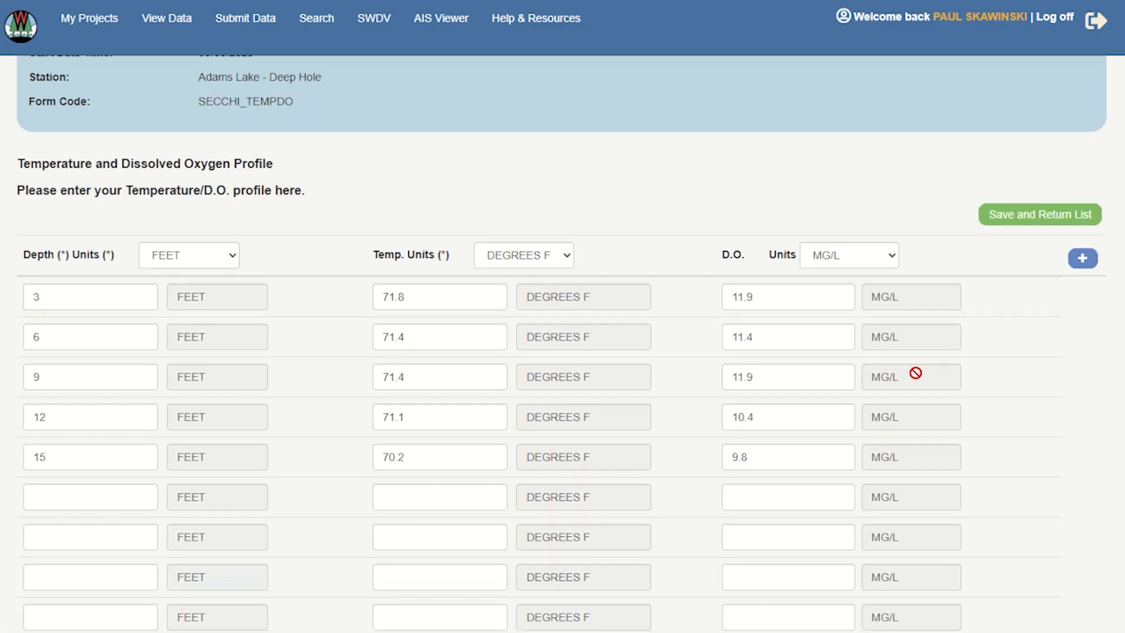
pyautogui.click(1067, 223)
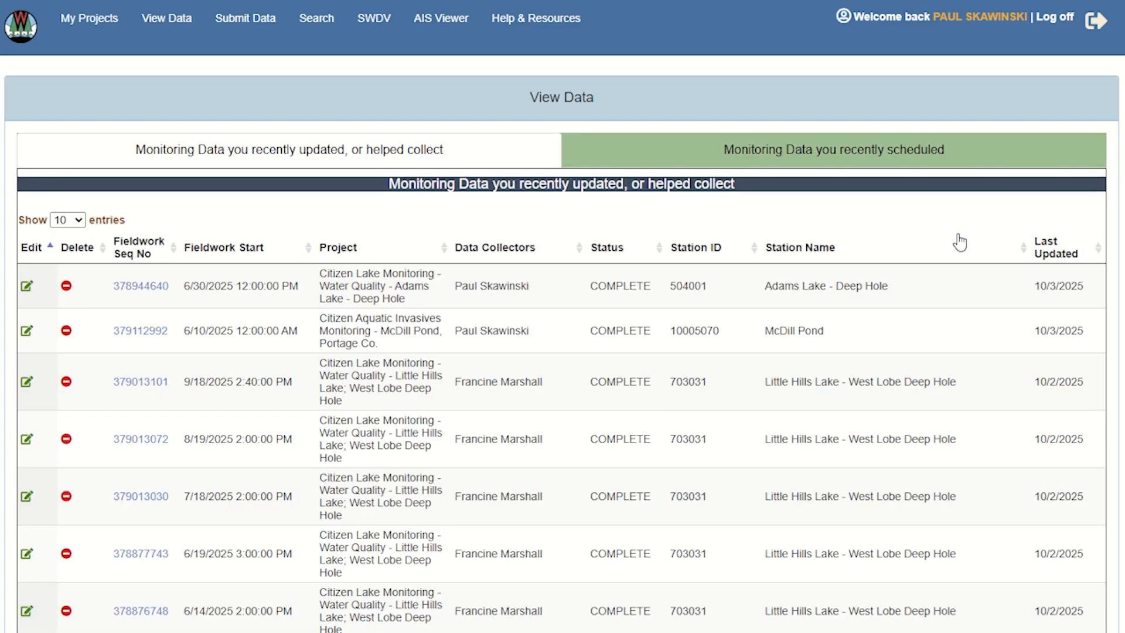